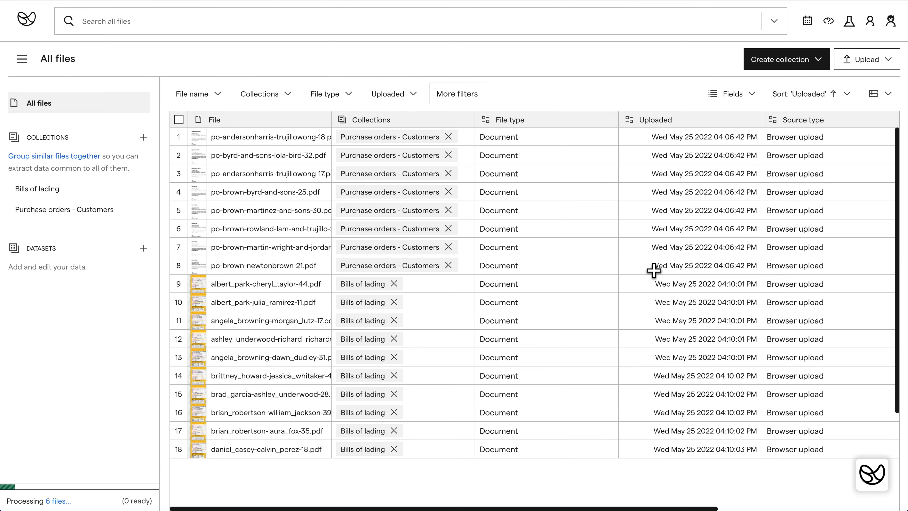
Step: Open All files and select the six impira-energy files that have no collection
{"action": "scroll", "coordinate": [653, 271], "scroll_direction": "down", "scroll_amount": 5}
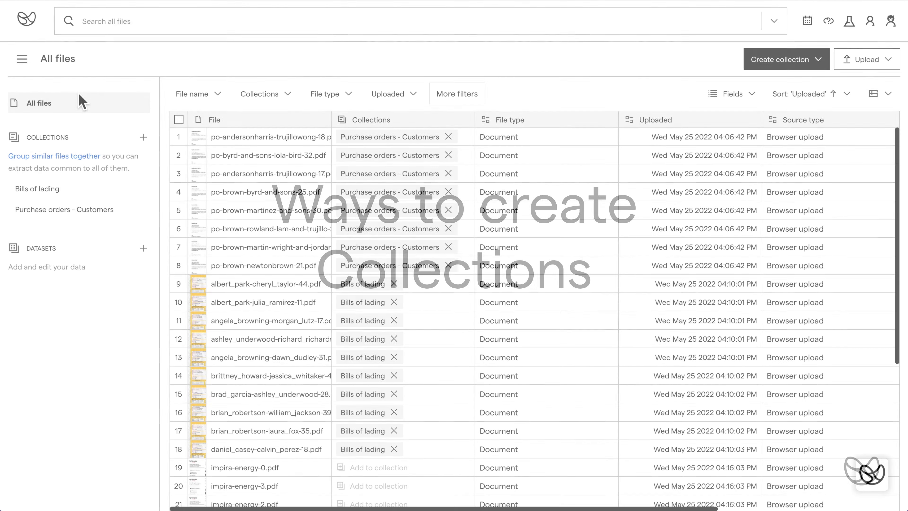
{"action": "left_click", "coordinate": [78, 102]}
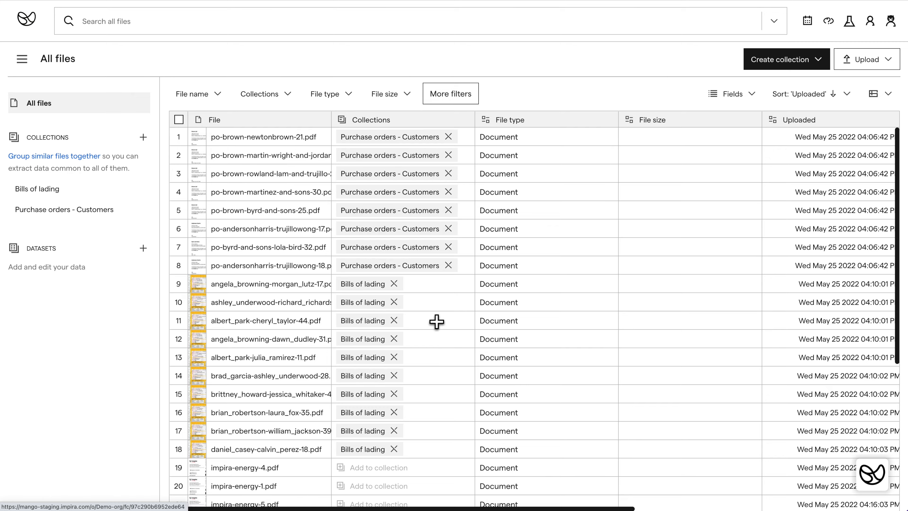
{"action": "scroll", "coordinate": [436, 329], "scroll_direction": "down", "scroll_amount": 4}
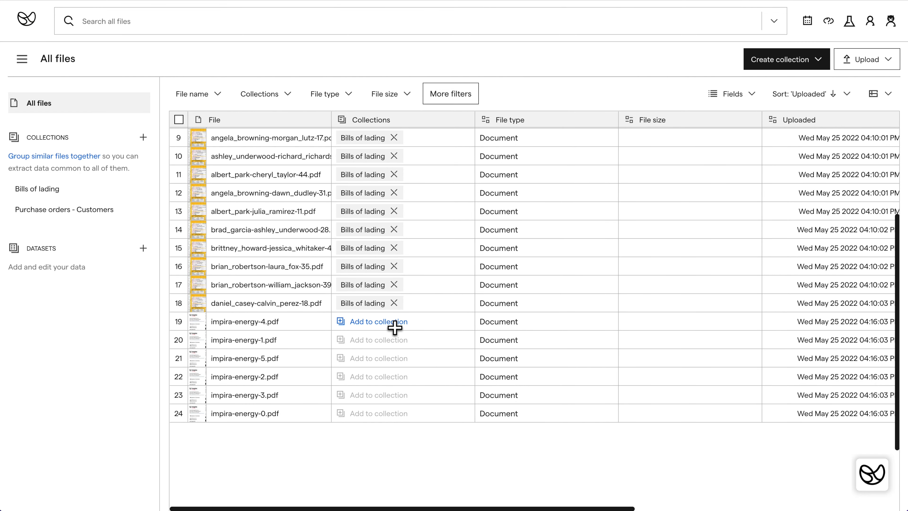
{"action": "left_click", "coordinate": [395, 326]}
{"action": "left_click", "coordinate": [576, 114]}
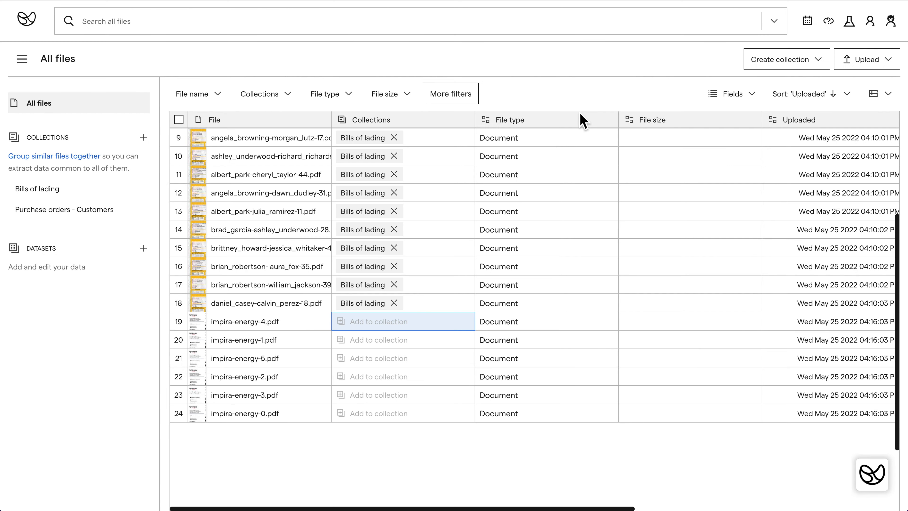
{"action": "left_click", "coordinate": [179, 321]}
{"action": "left_click", "coordinate": [180, 340]}
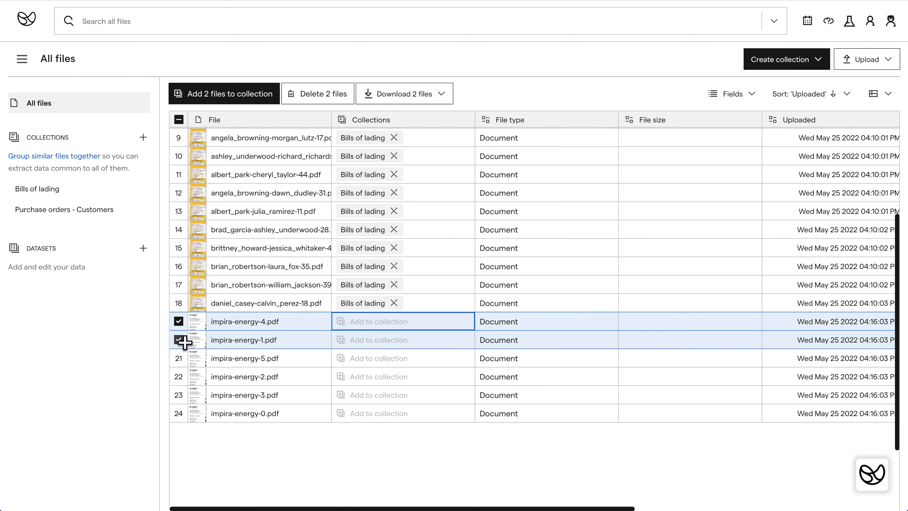
{"action": "left_click", "coordinate": [179, 358]}
{"action": "left_click", "coordinate": [179, 376]}
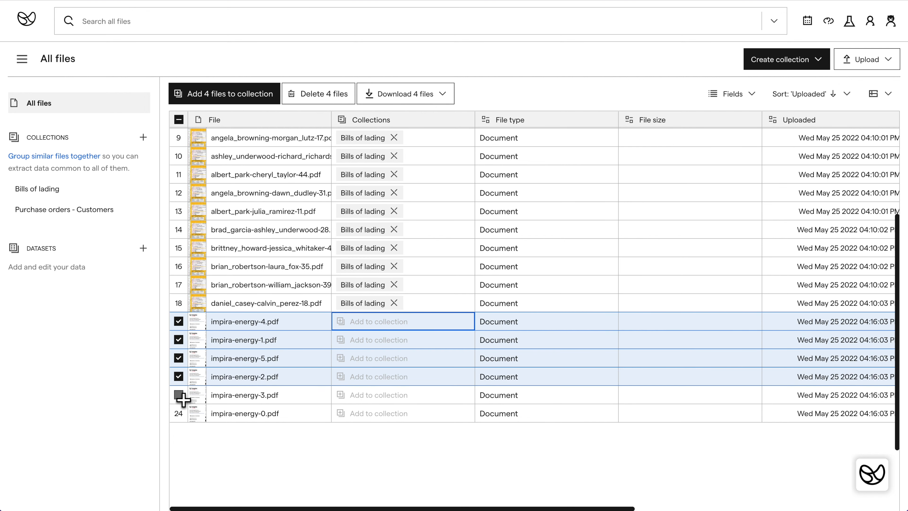
{"action": "left_click", "coordinate": [178, 395]}
{"action": "left_click", "coordinate": [179, 413]}
Step: Add the six selected files to a new collection named Energy bills
{"action": "left_click", "coordinate": [249, 101]}
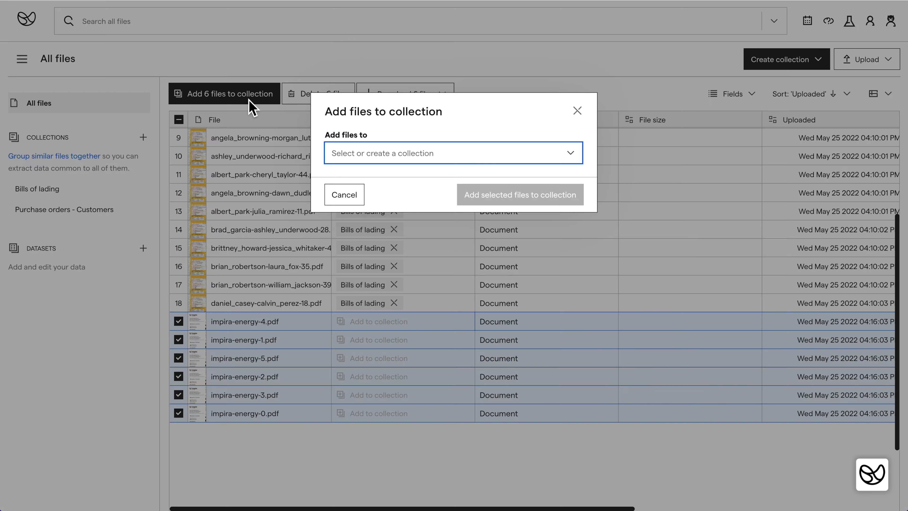
{"action": "left_click", "coordinate": [423, 158]}
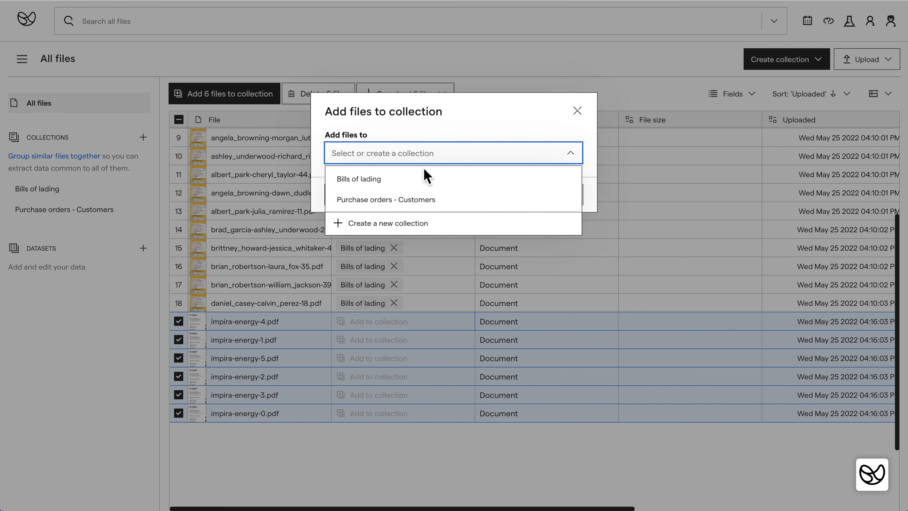
{"action": "left_click", "coordinate": [428, 223]}
{"action": "type", "text": "Energy bills"}
{"action": "left_click", "coordinate": [492, 202]}
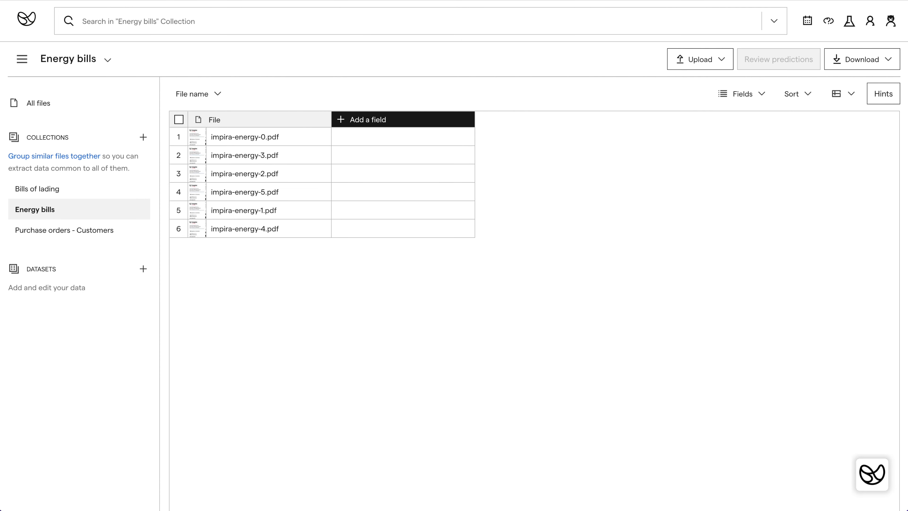
Step: Create a new collection named Energy bills 2 and drop six energy bill files into it
{"action": "left_click", "coordinate": [148, 141]}
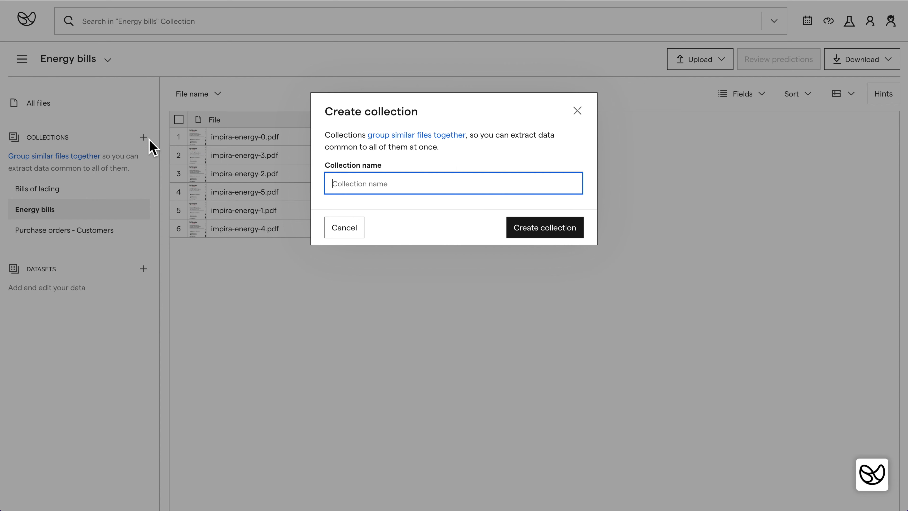
{"action": "type", "text": "Energy bills 2"}
{"action": "key", "text": "Return"}
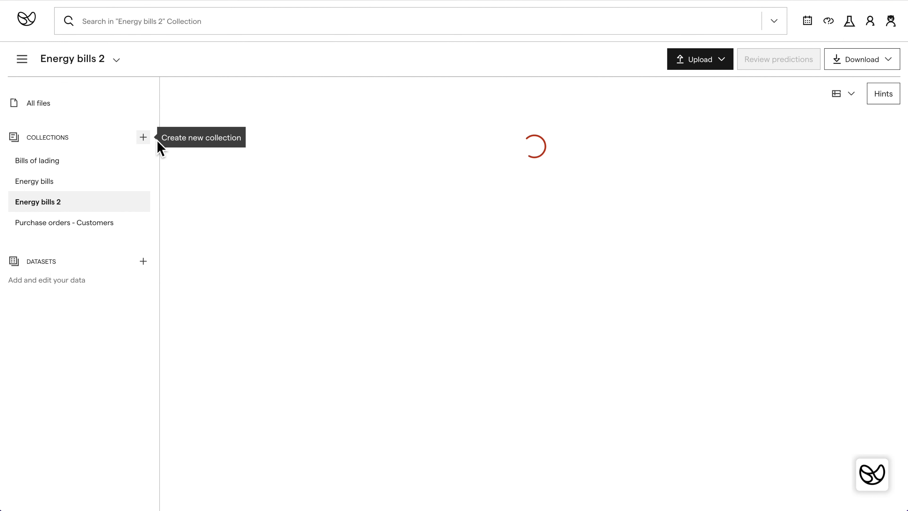
{"action": "left_click_drag", "start_coordinate": [907, 273], "coordinate": [786, 274]}
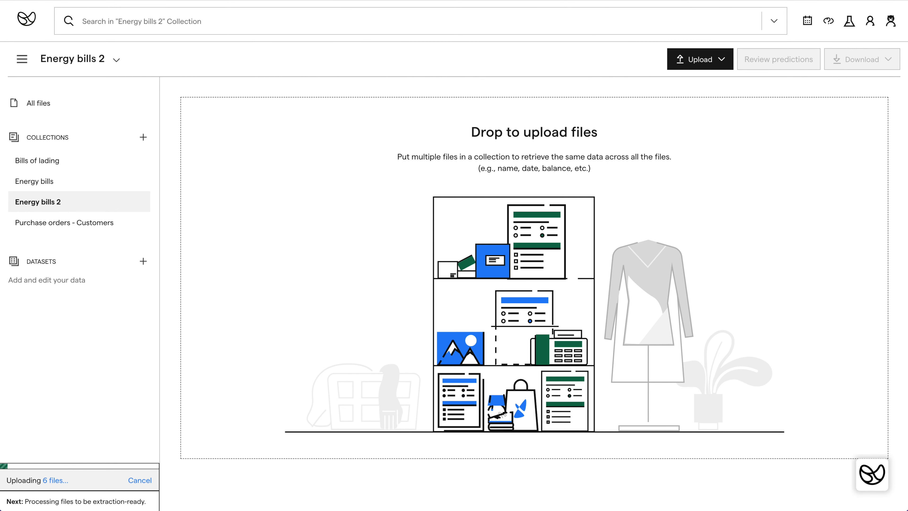
Step: Upload from the computer, selecting impira-energy-13 through impira-energy-19 in the Energy Bills folder
{"action": "left_click", "coordinate": [716, 68]}
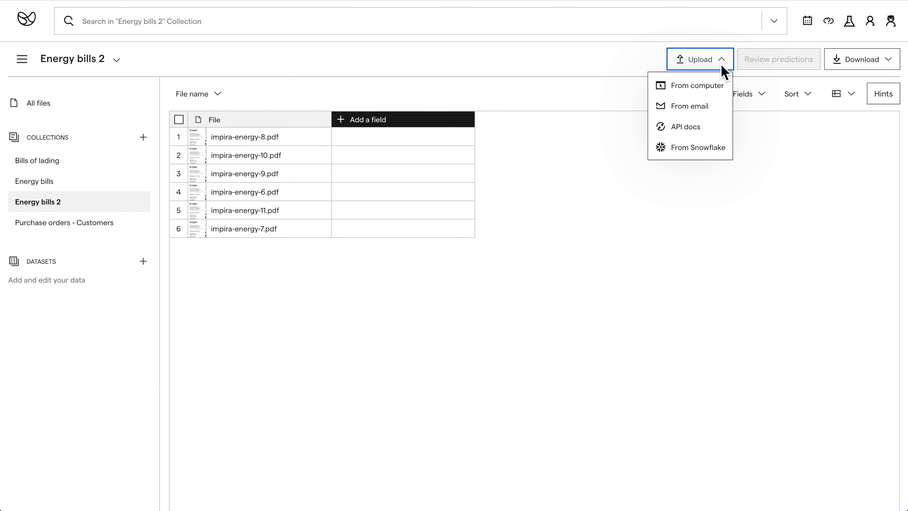
{"action": "left_click", "coordinate": [706, 87]}
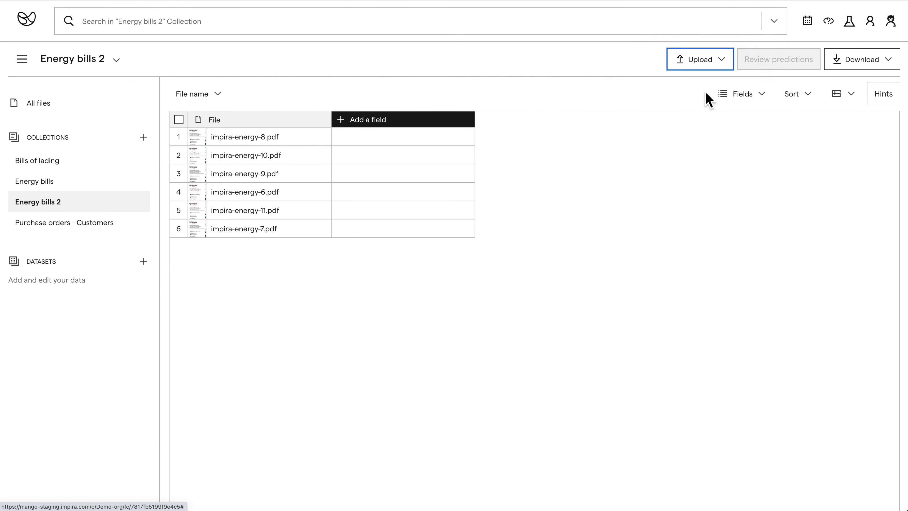
{"action": "scroll", "coordinate": [399, 286], "scroll_direction": "down", "scroll_amount": 5}
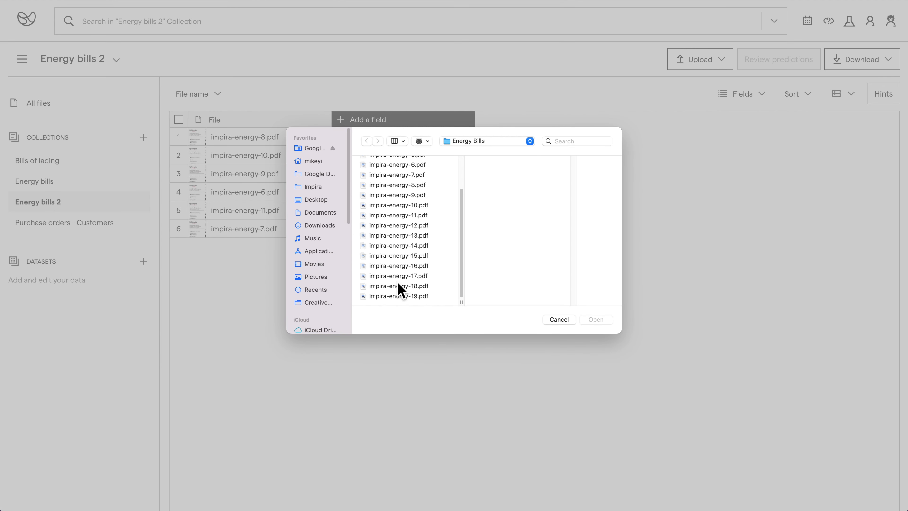
{"action": "left_click", "coordinate": [413, 236]}
{"action": "left_click", "coordinate": [414, 296], "text": "shift"}
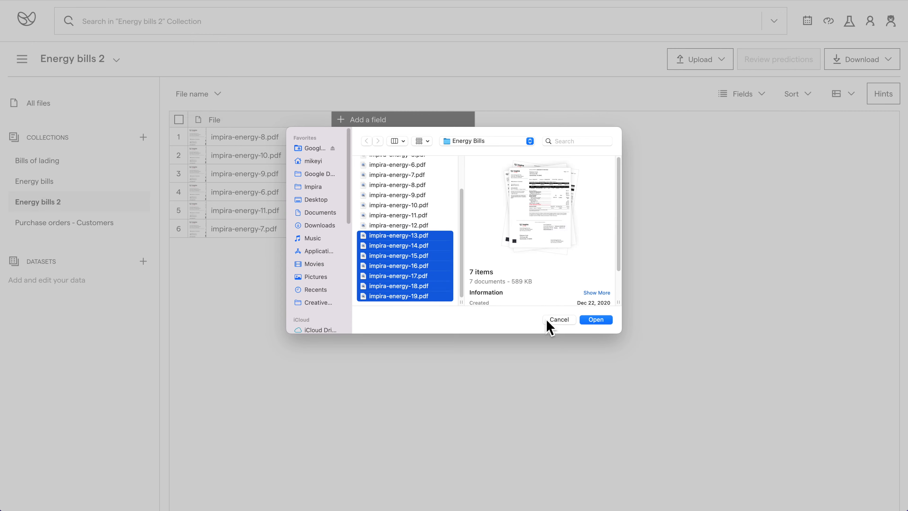
{"action": "left_click", "coordinate": [595, 319]}
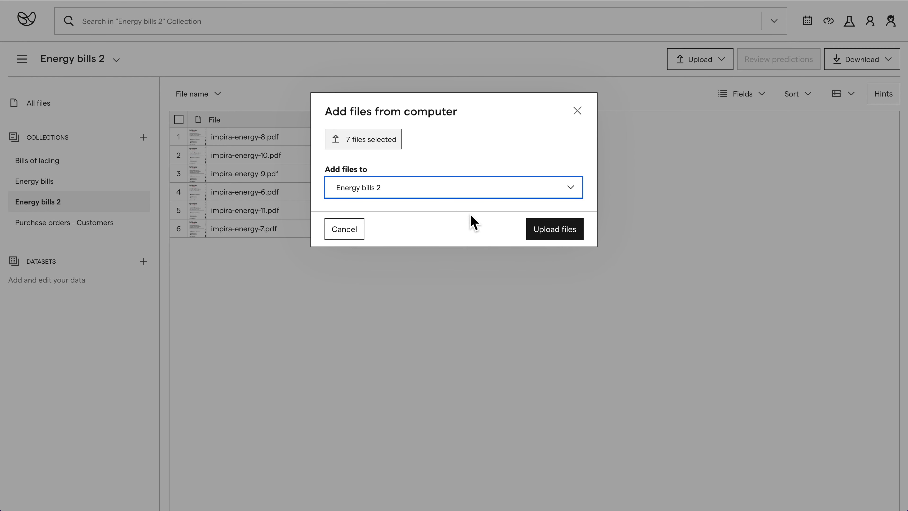
Step: Send the seven uploaded files to a new collection named Energy bills 3
{"action": "left_click", "coordinate": [464, 196]}
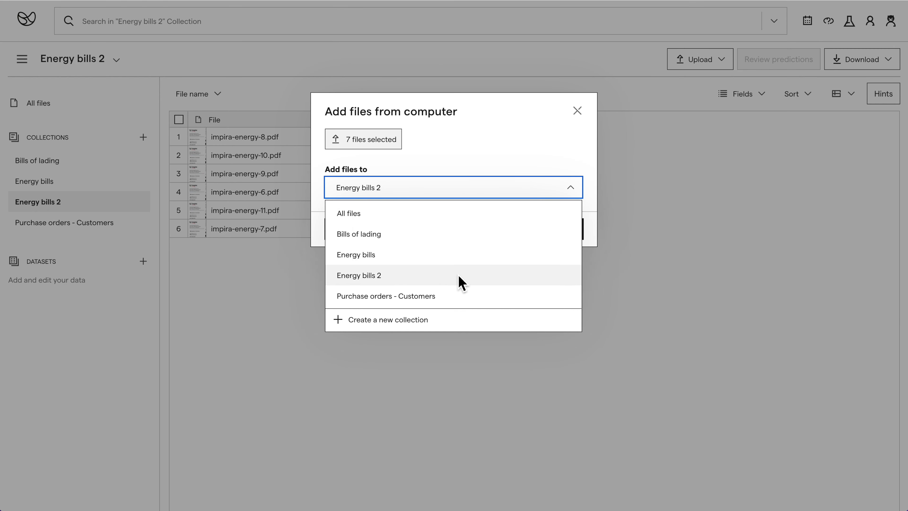
{"action": "left_click", "coordinate": [459, 315]}
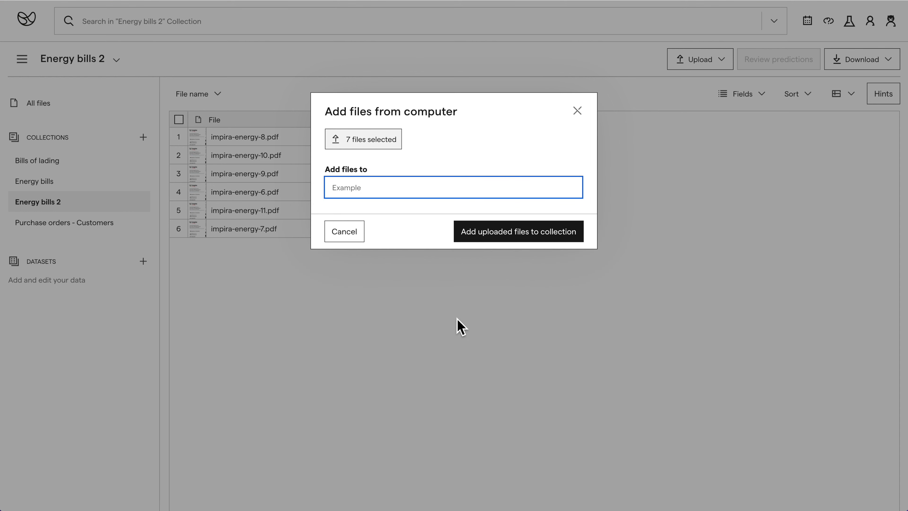
{"action": "type", "text": "Ener"}
{"action": "left_click", "coordinate": [522, 238]}
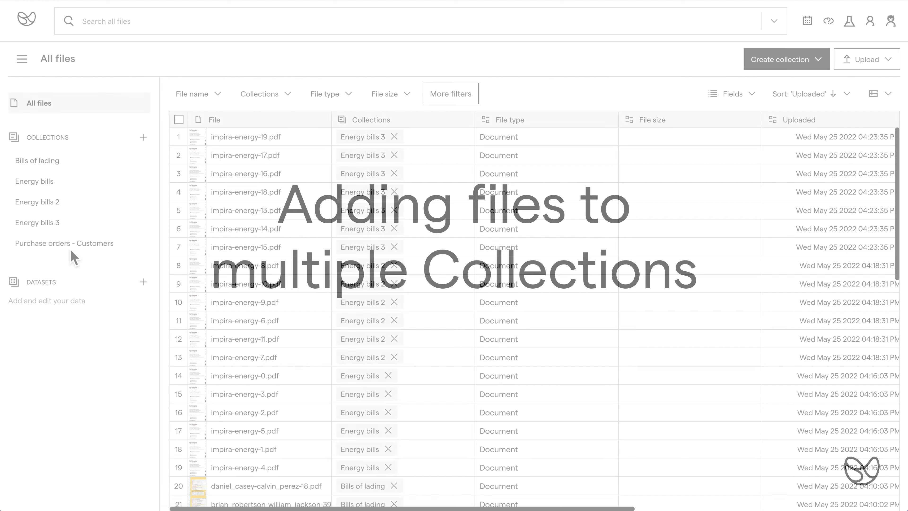
Step: Add all eight files of Purchase orders - Customers to a new collection named Purchase orders - Inventory data
{"action": "left_click", "coordinate": [71, 250]}
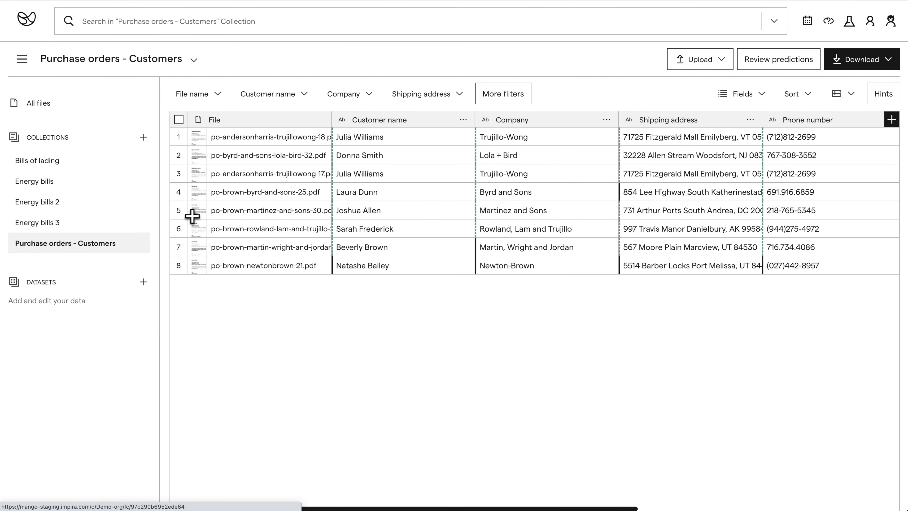
{"action": "scroll", "coordinate": [476, 222], "scroll_direction": "right", "scroll_amount": 8}
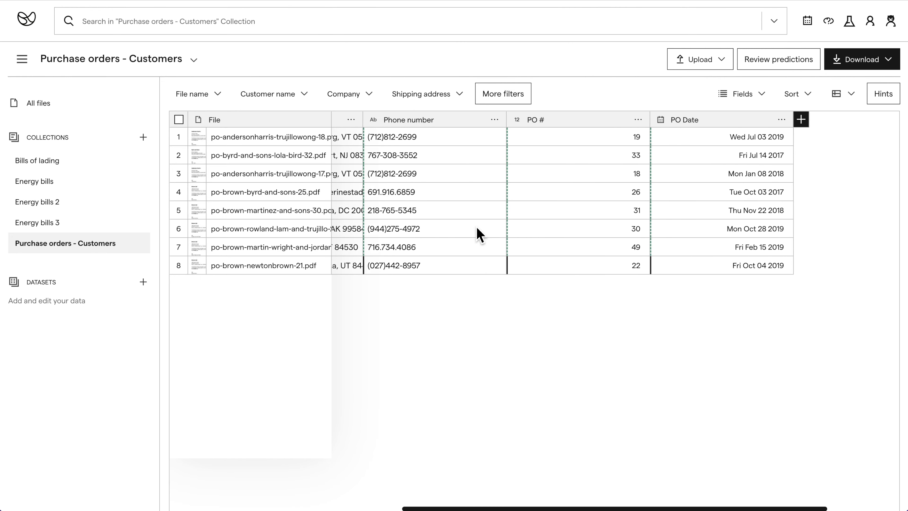
{"action": "scroll", "coordinate": [479, 232], "scroll_direction": "left", "scroll_amount": 10}
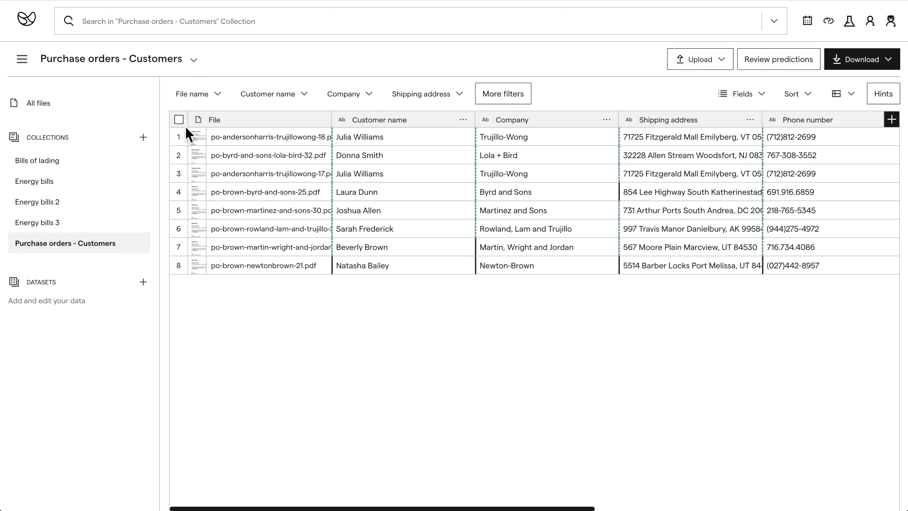
{"action": "left_click", "coordinate": [178, 120]}
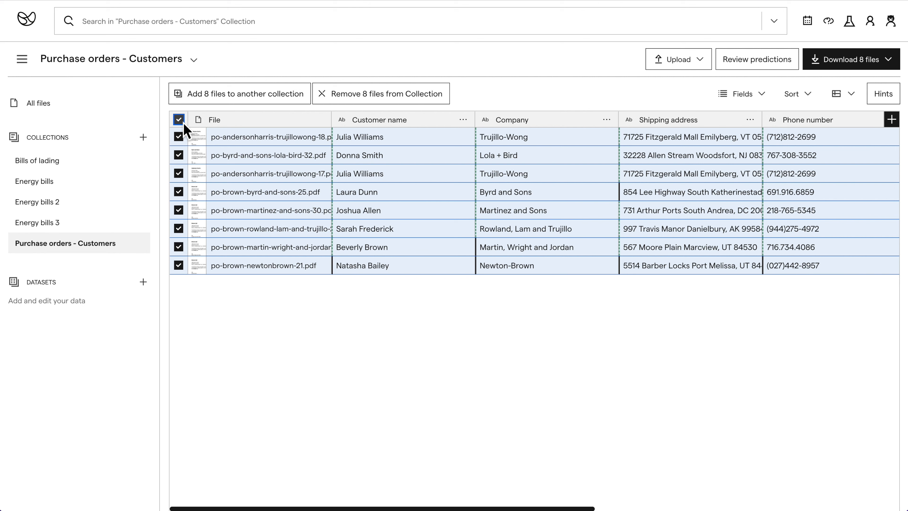
{"action": "left_click", "coordinate": [258, 100]}
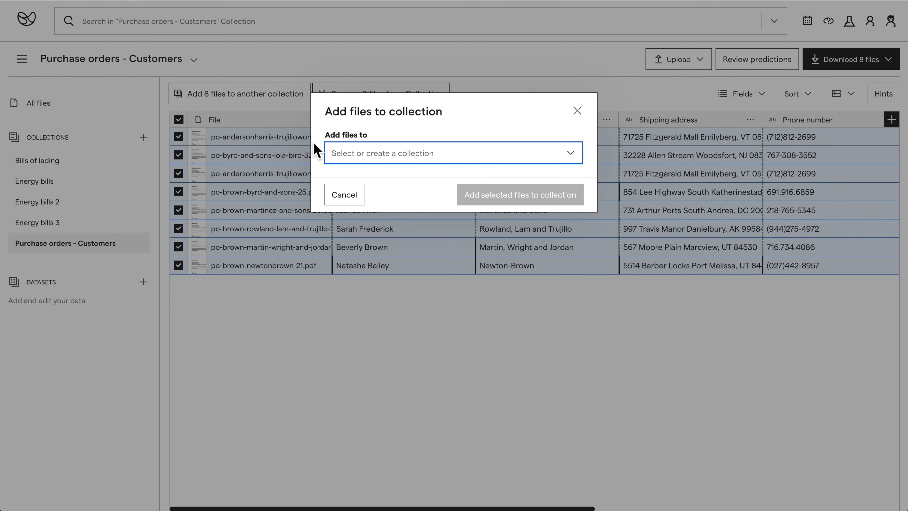
{"action": "left_click", "coordinate": [378, 161]}
{"action": "left_click", "coordinate": [390, 266]}
{"action": "type", "text": "Purchase orders - Inventory data"}
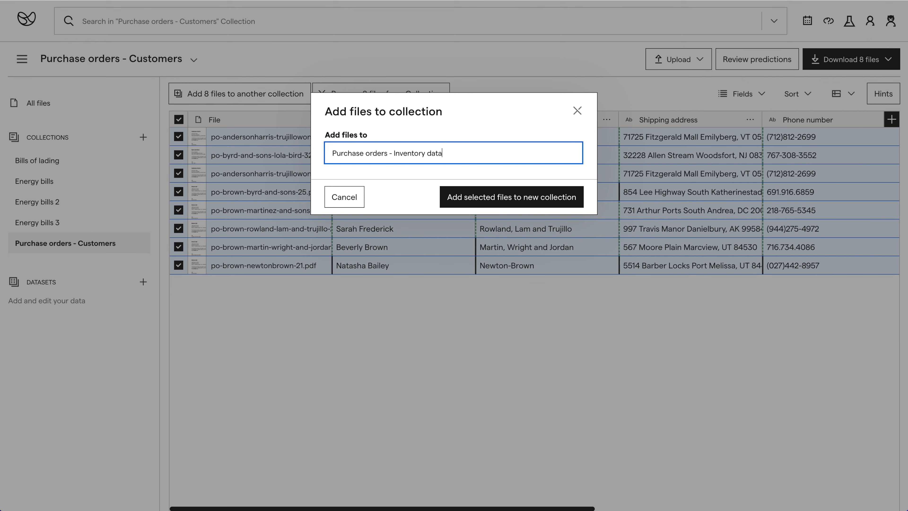
{"action": "left_click", "coordinate": [528, 203]}
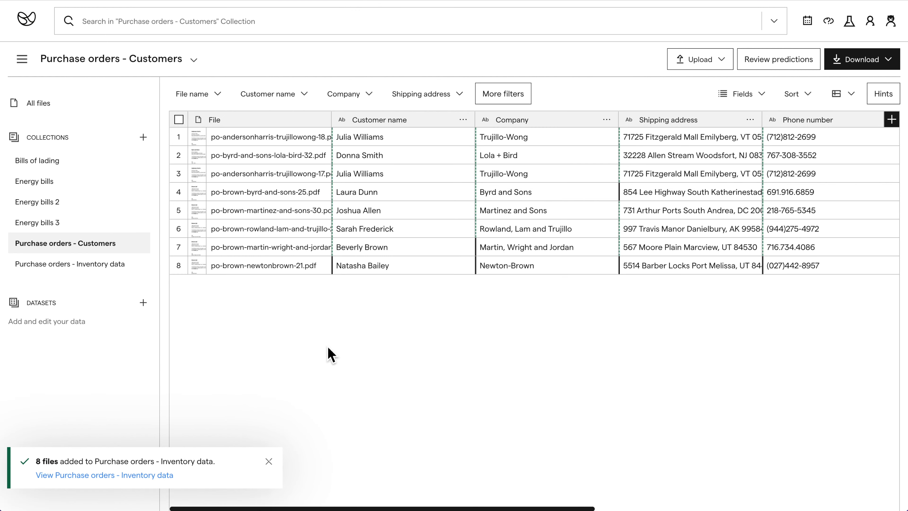
{"action": "left_click", "coordinate": [139, 475]}
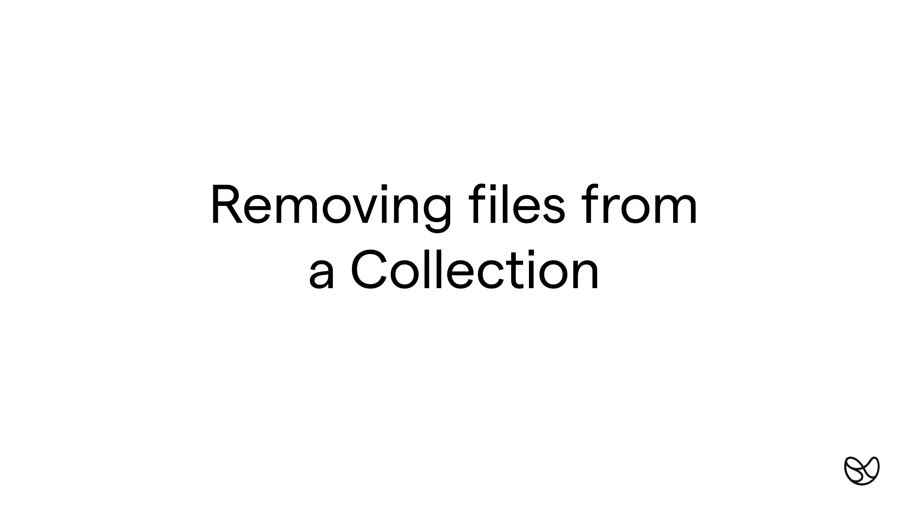
Step: Remove the first two files from the Bills of lading collection
{"action": "left_click", "coordinate": [68, 165]}
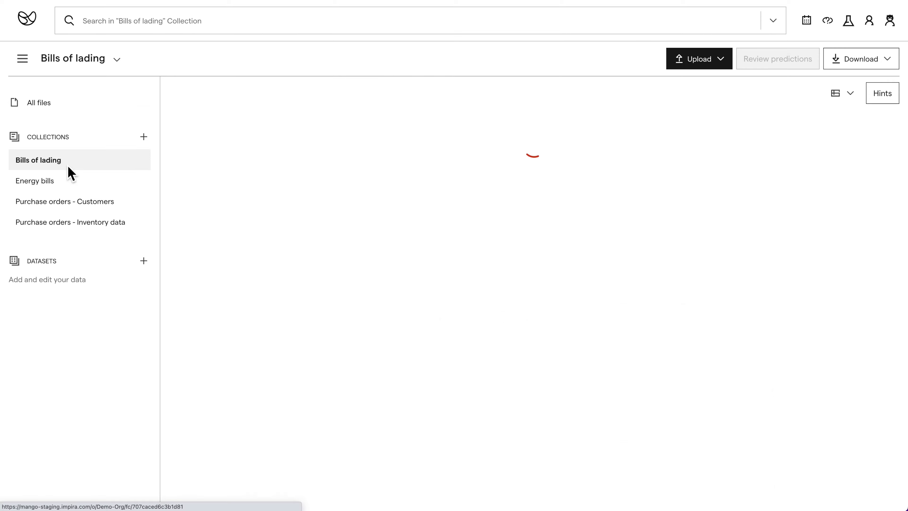
{"action": "left_click", "coordinate": [179, 136]}
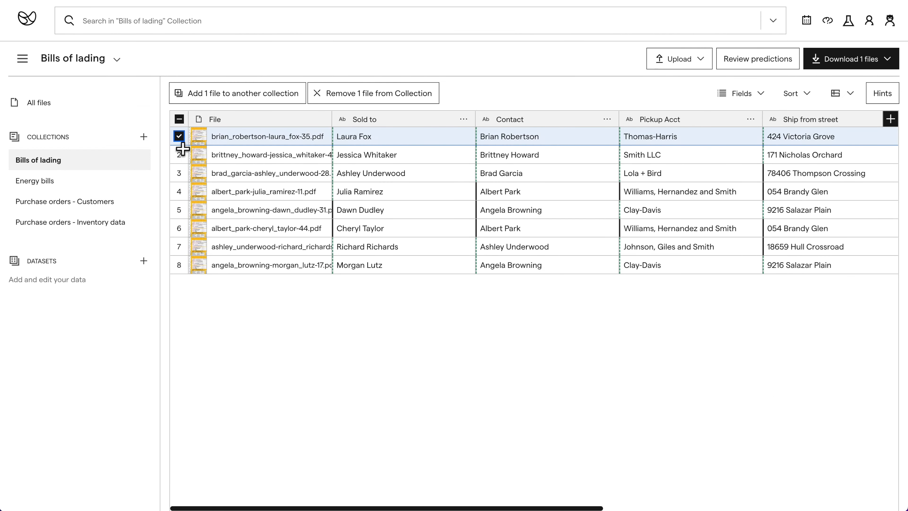
{"action": "left_click", "coordinate": [179, 154]}
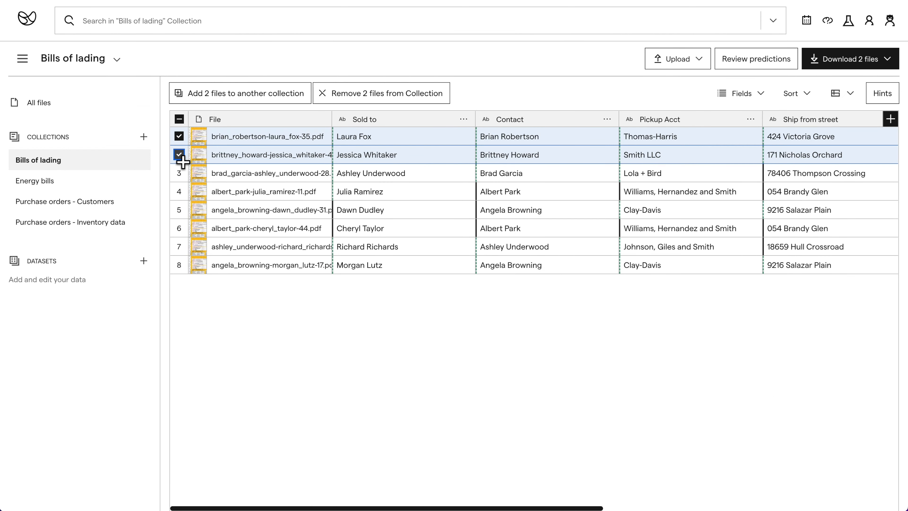
{"action": "left_click", "coordinate": [392, 96]}
{"action": "left_click", "coordinate": [539, 214]}
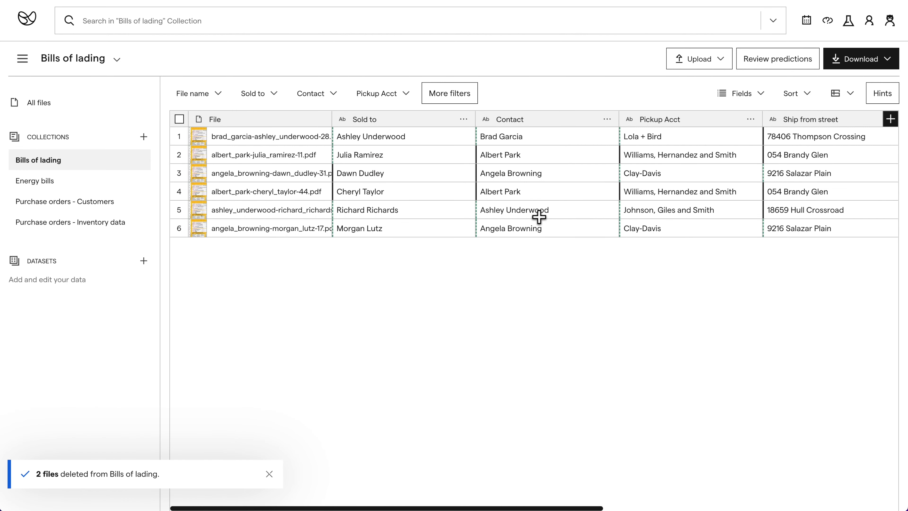
{"action": "left_click", "coordinate": [68, 109]}
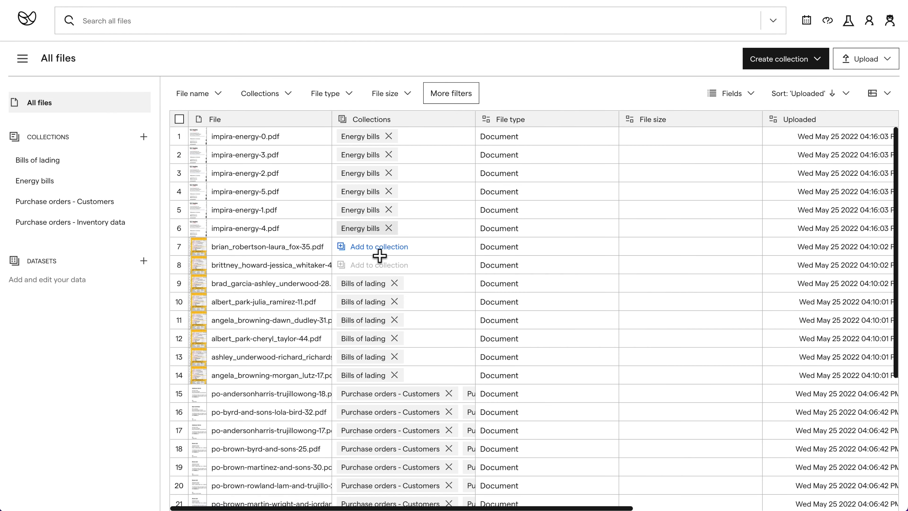
{"action": "scroll", "coordinate": [304, 189], "scroll_direction": "down", "scroll_amount": 2}
{"action": "left_click", "coordinate": [179, 195]}
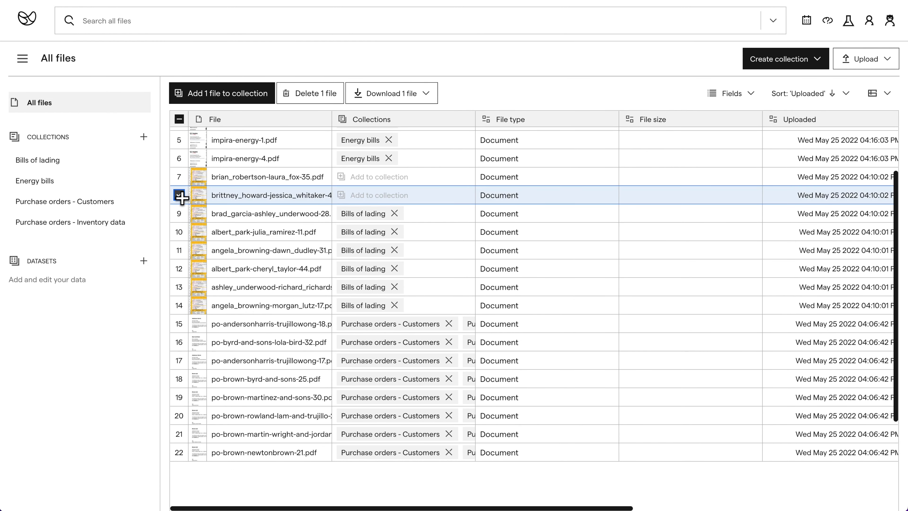
{"action": "left_click", "coordinate": [179, 176]}
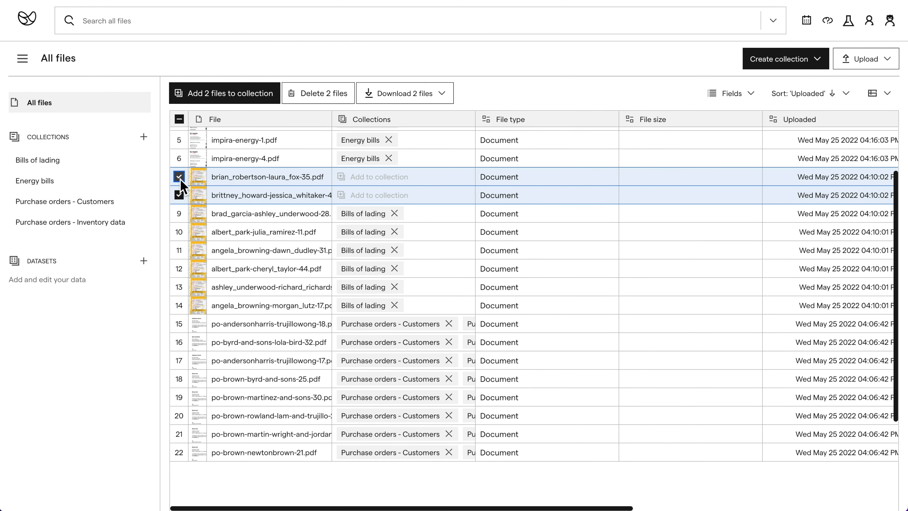
{"action": "left_click", "coordinate": [312, 95]}
{"action": "left_click", "coordinate": [574, 173]}
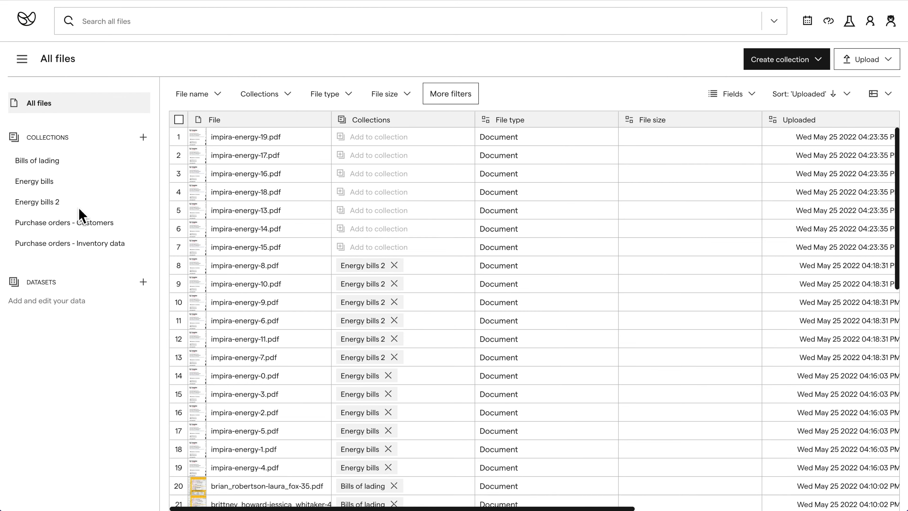
Step: Rename the Energy bills 2 collection to Energy bill and ted's excellent adventure
{"action": "left_click", "coordinate": [78, 207]}
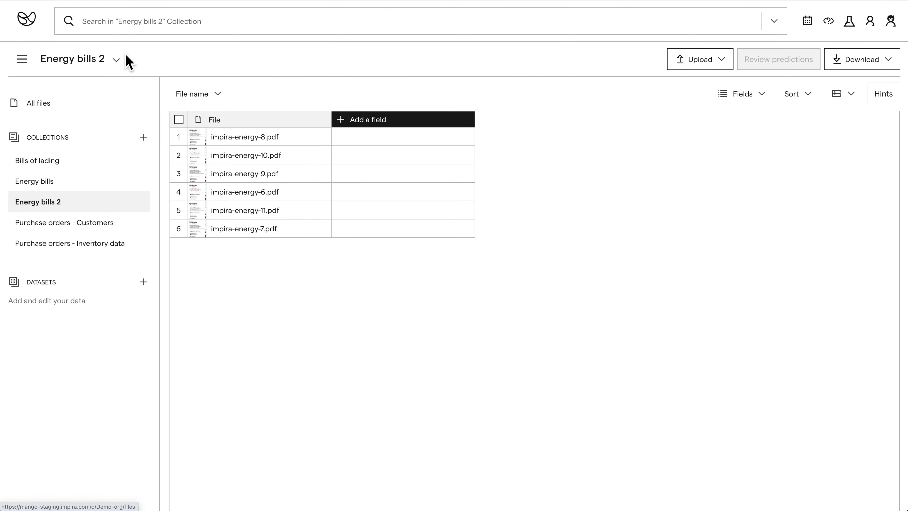
{"action": "left_click", "coordinate": [116, 60]}
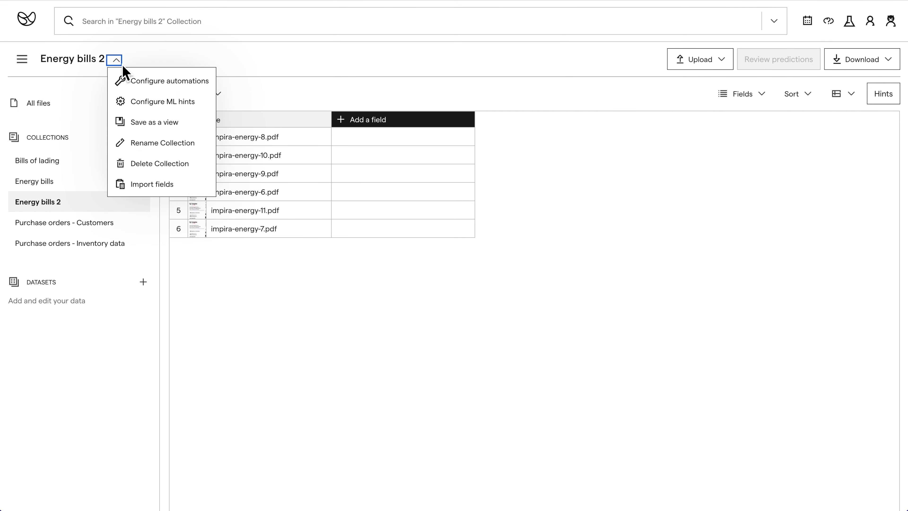
{"action": "left_click", "coordinate": [163, 143]}
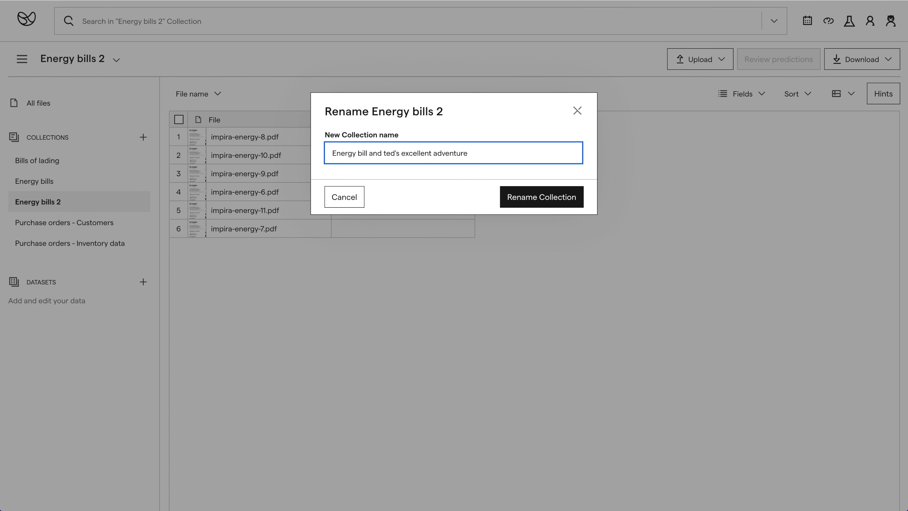
{"action": "left_click", "coordinate": [554, 200]}
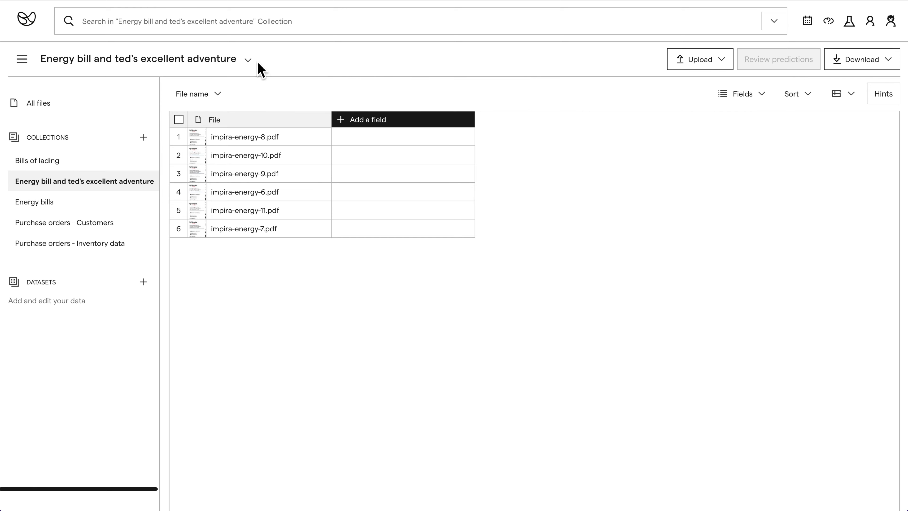
Step: Delete the Energy bill and ted's excellent adventure collection
{"action": "left_click", "coordinate": [249, 60]}
{"action": "left_click", "coordinate": [302, 165]}
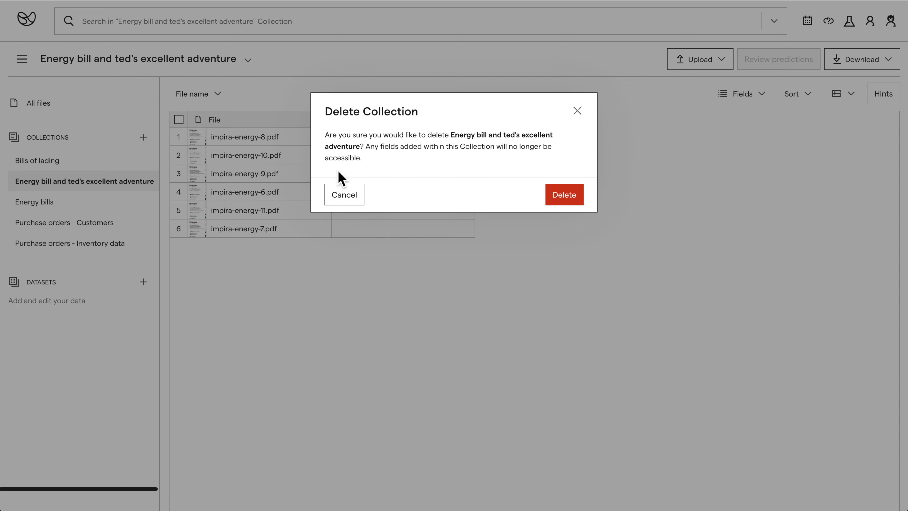
{"action": "left_click", "coordinate": [563, 201]}
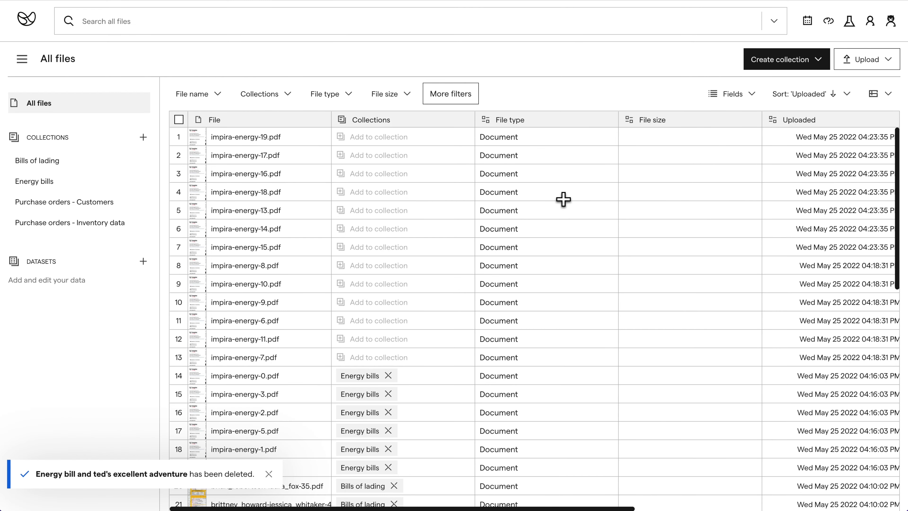